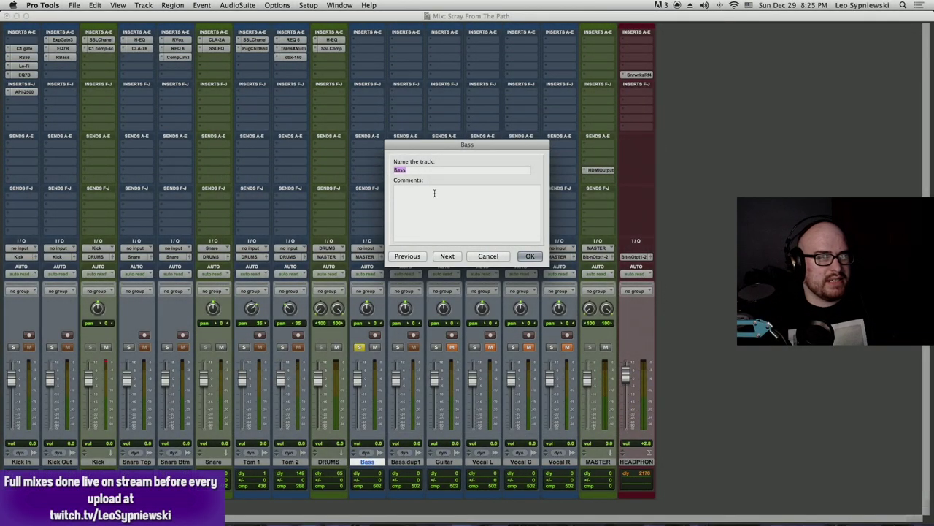
# Close the Bass track naming dialog and open the Sonarworks Reference 4 plug-in on the HEADPHONES track
pyautogui.click(529, 256)
pyautogui.click(641, 76)
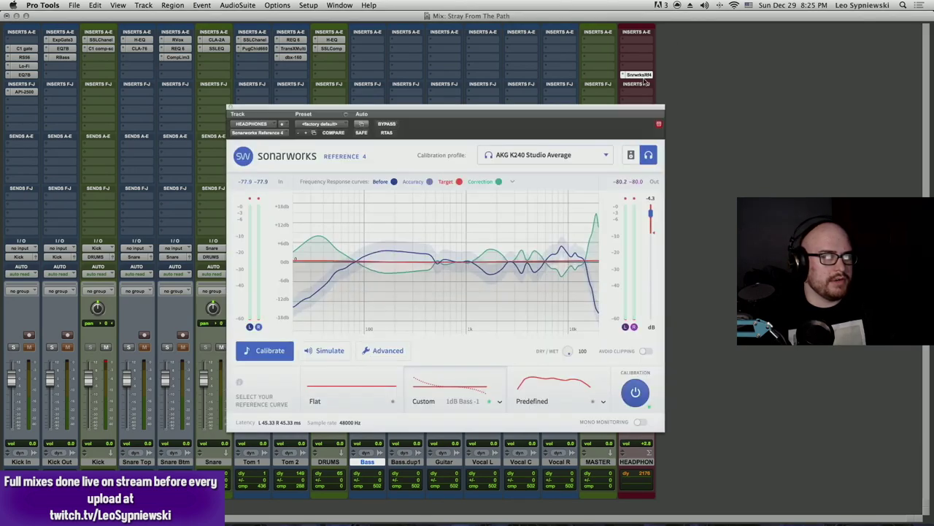
# Browse the available headphone calibration profiles, including AKG K240 Studio Average, and close the file browser without loading one
pyautogui.click(606, 155)
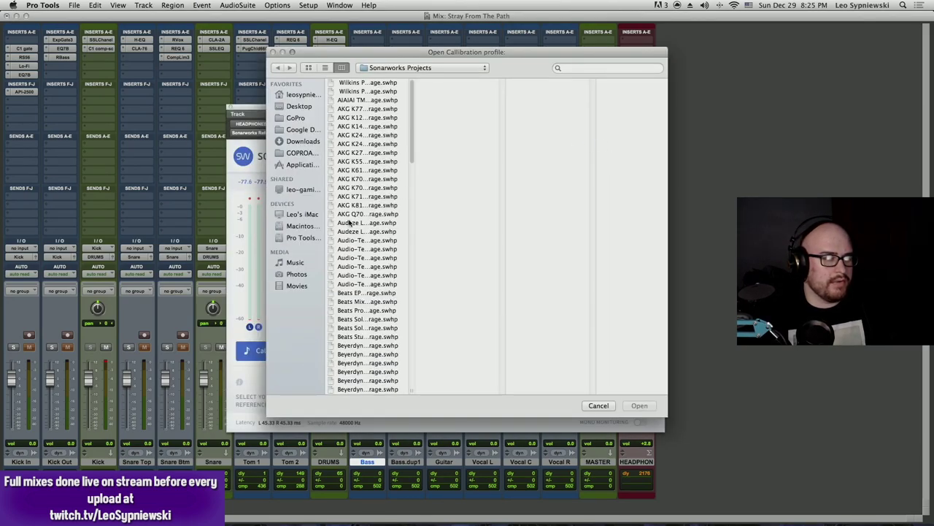
pyautogui.scroll(-1, 351, 223)
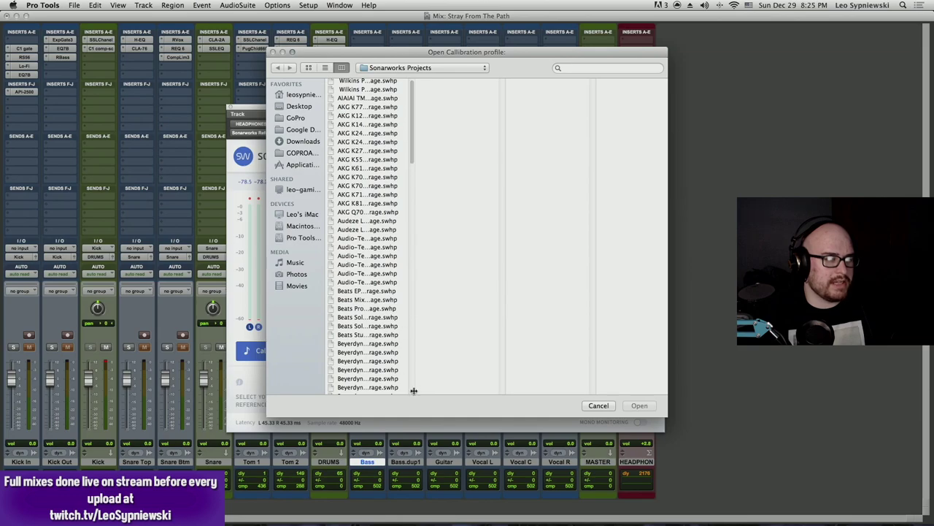
pyautogui.moveTo(413, 390); pyautogui.dragTo(504, 390)
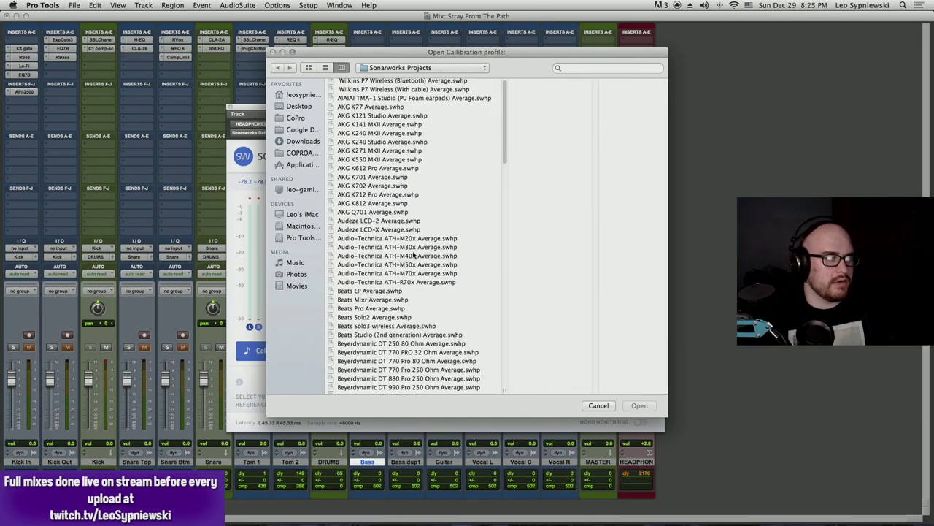
pyautogui.click(371, 143)
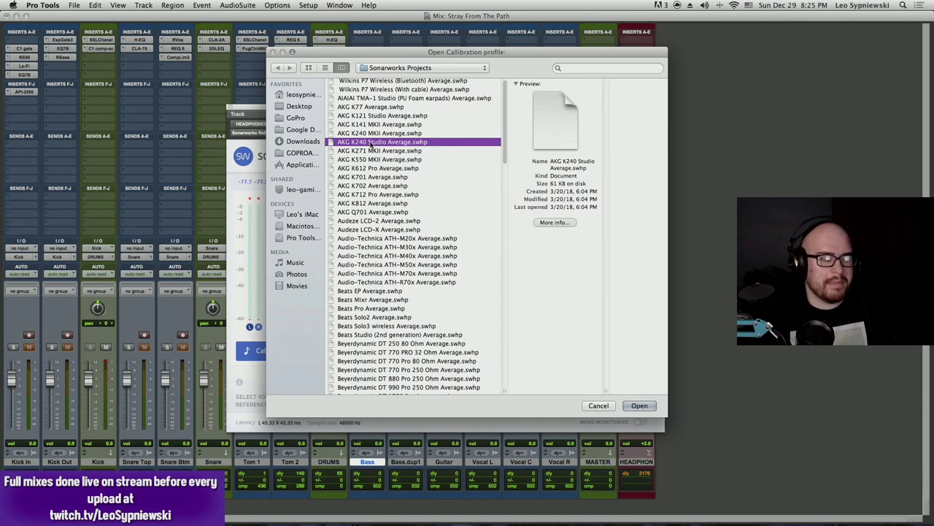
pyautogui.scroll(-15, 398, 212)
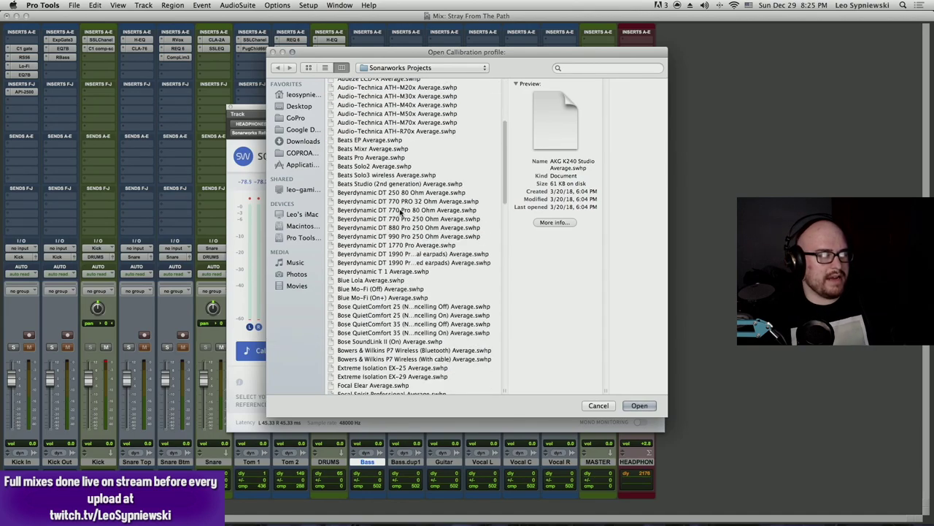
pyautogui.scroll(-8, 398, 211)
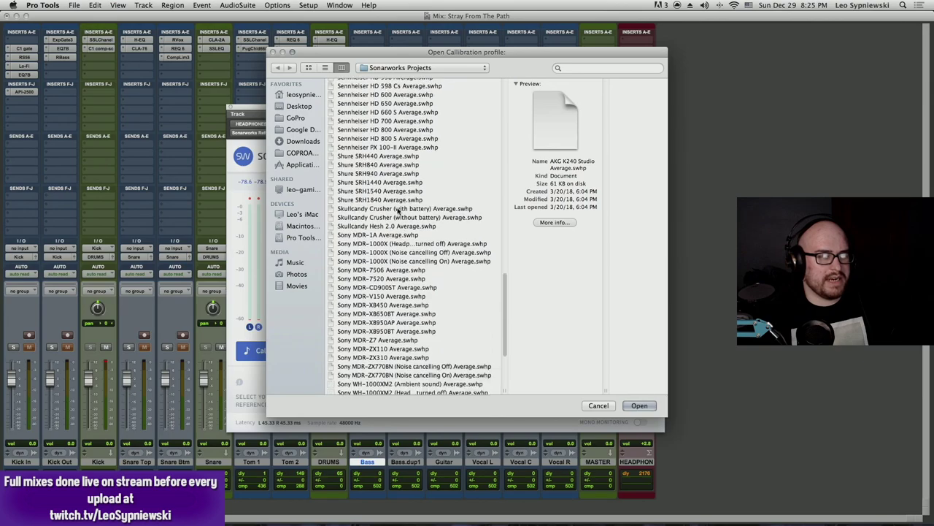
pyautogui.scroll(15, 398, 212)
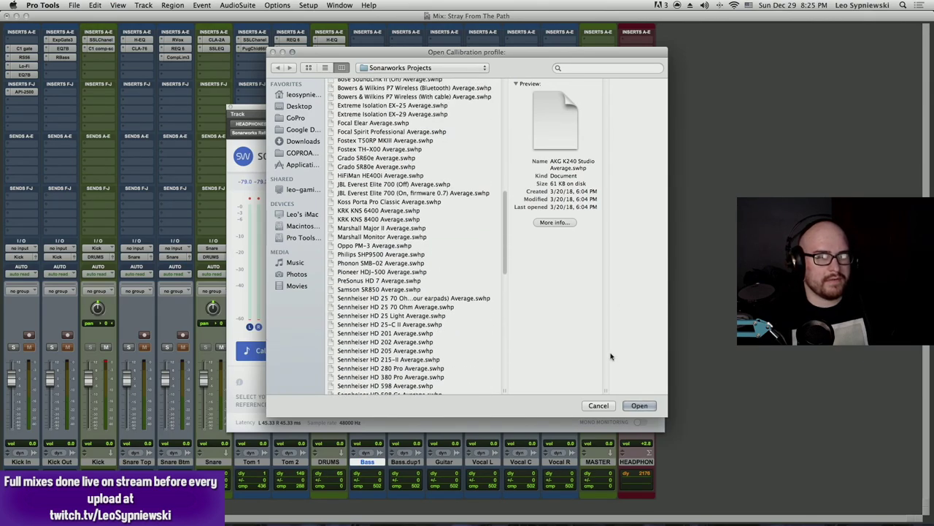
pyautogui.click(598, 406)
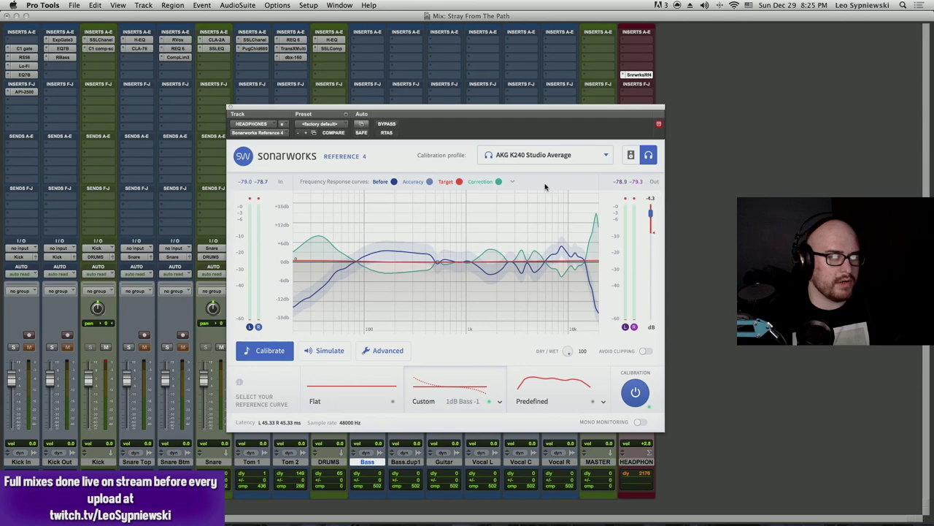
# Hide the Correction and Target curves on the Sonarworks frequency response graph
pyautogui.click(512, 182)
pyautogui.click(484, 252)
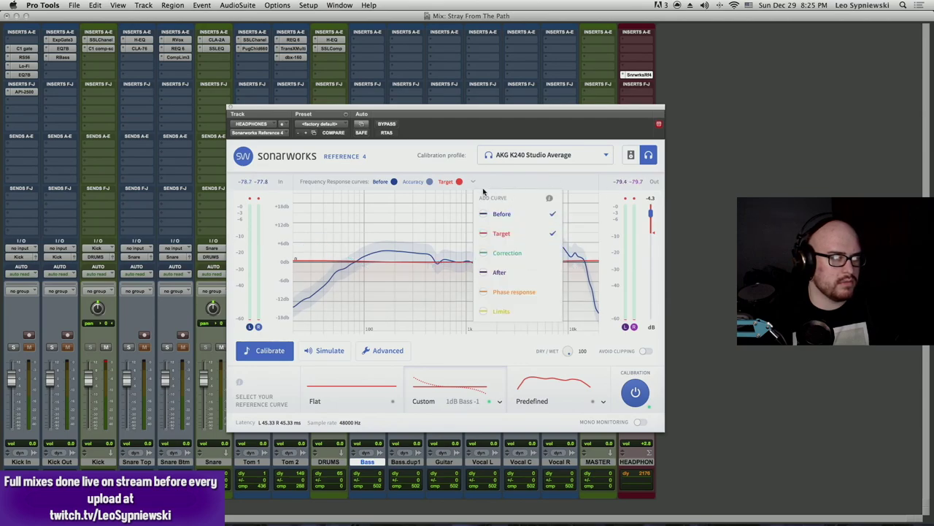
pyautogui.click(511, 233)
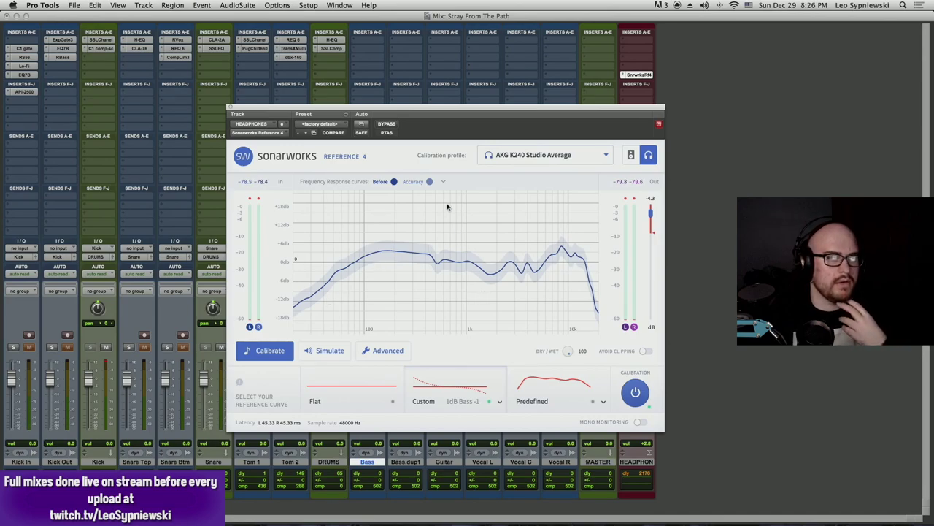
# Show the Correction and After curves alongside the Before curve on the frequency response graph
pyautogui.click(443, 182)
pyautogui.click(438, 253)
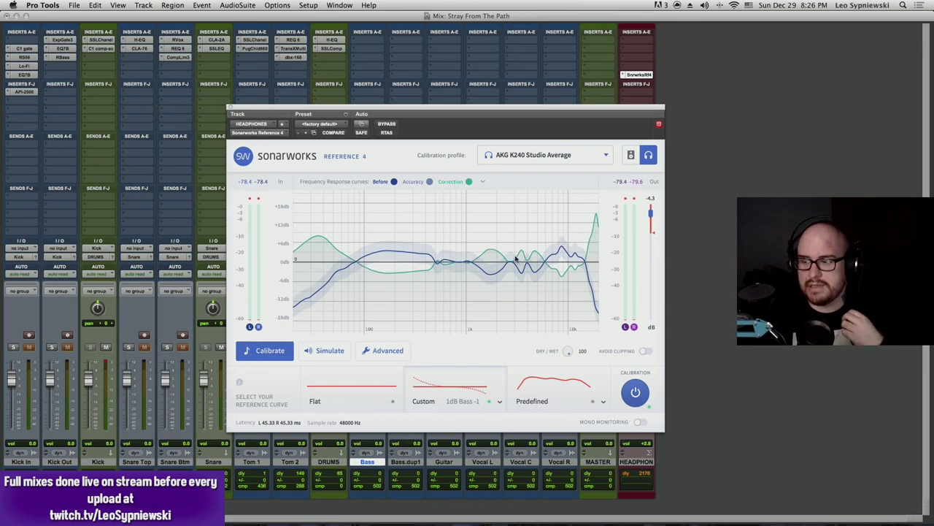
pyautogui.click(482, 182)
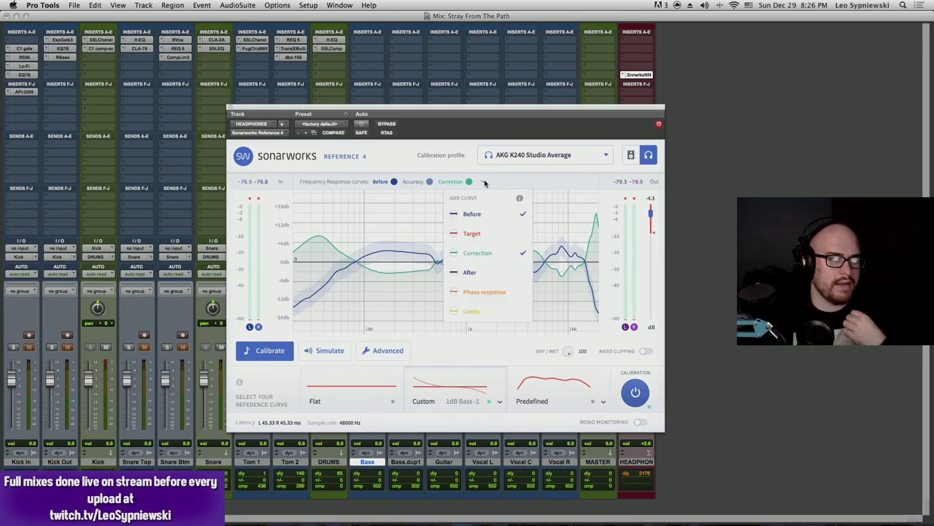
pyautogui.click(482, 233)
pyautogui.click(484, 234)
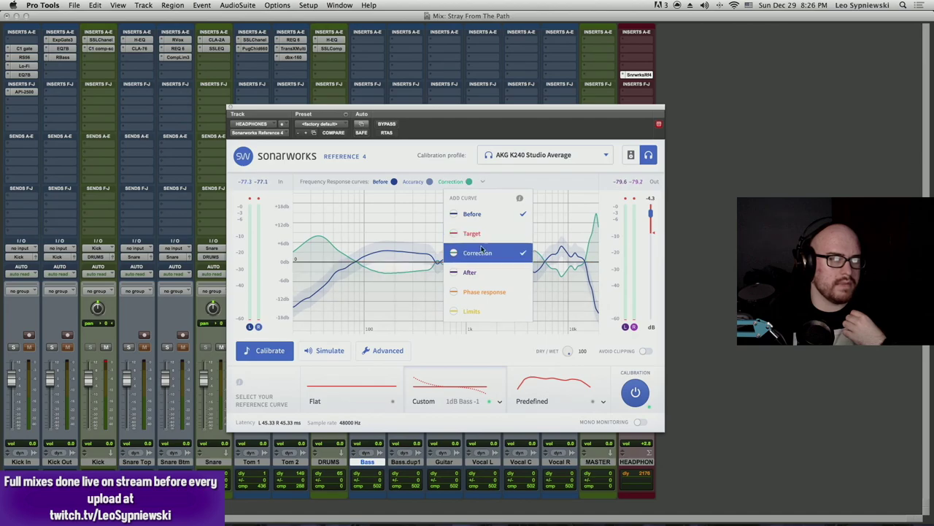
pyautogui.click(475, 272)
pyautogui.click(371, 227)
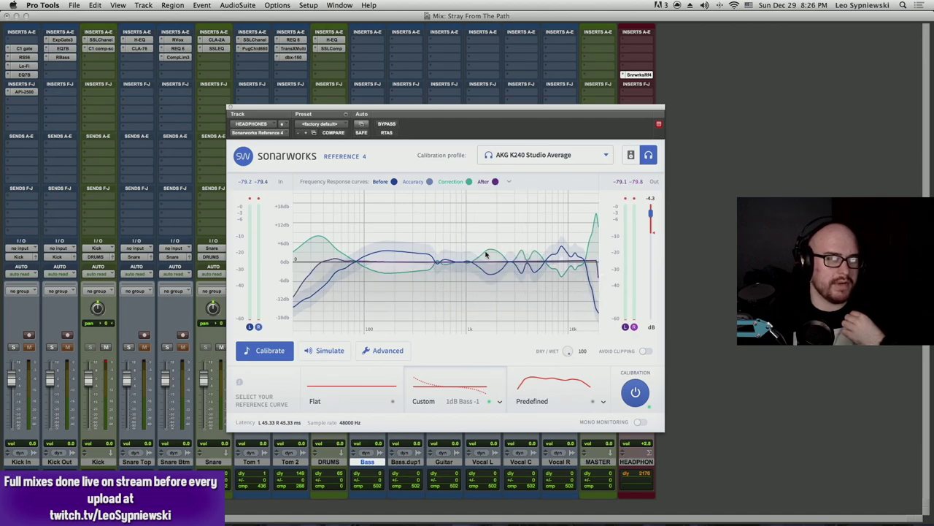
# Hide the Correction and Before curves so the graph displays only the After curve
pyautogui.click(509, 182)
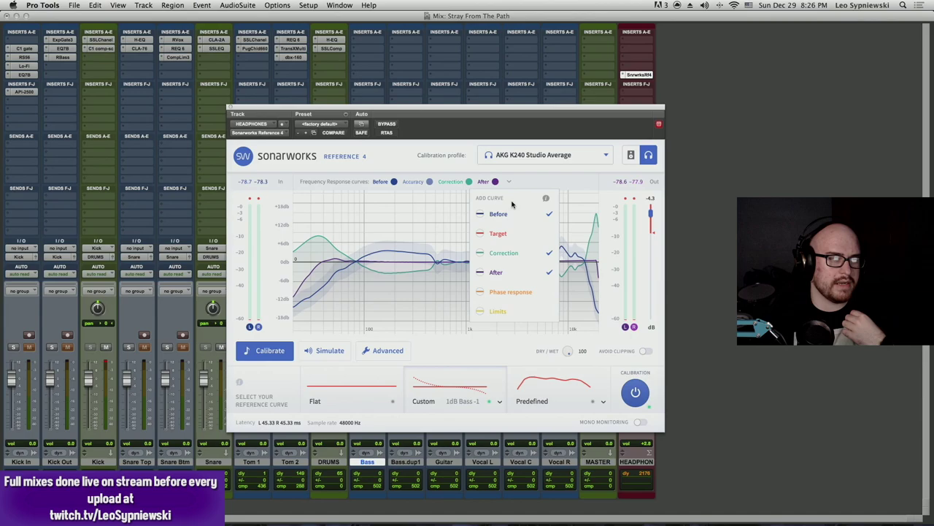
pyautogui.click(520, 254)
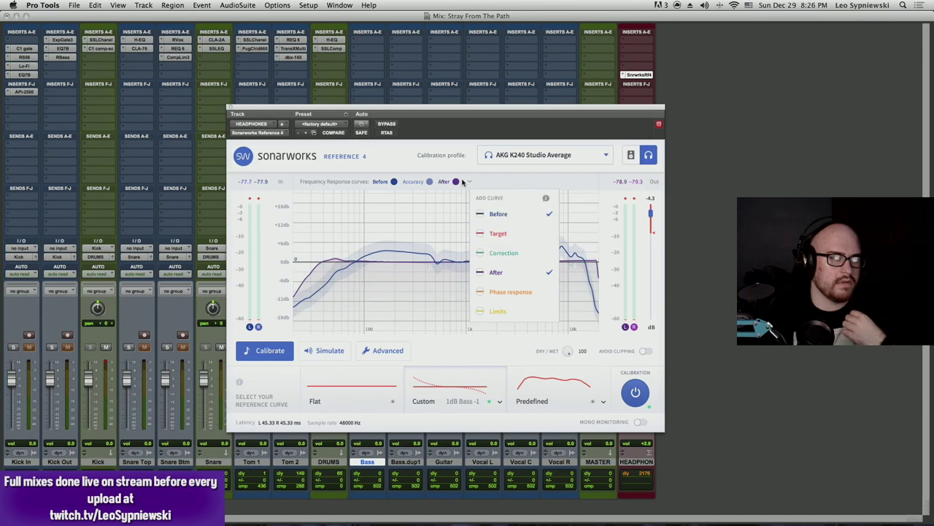
pyautogui.click(518, 219)
pyautogui.click(365, 238)
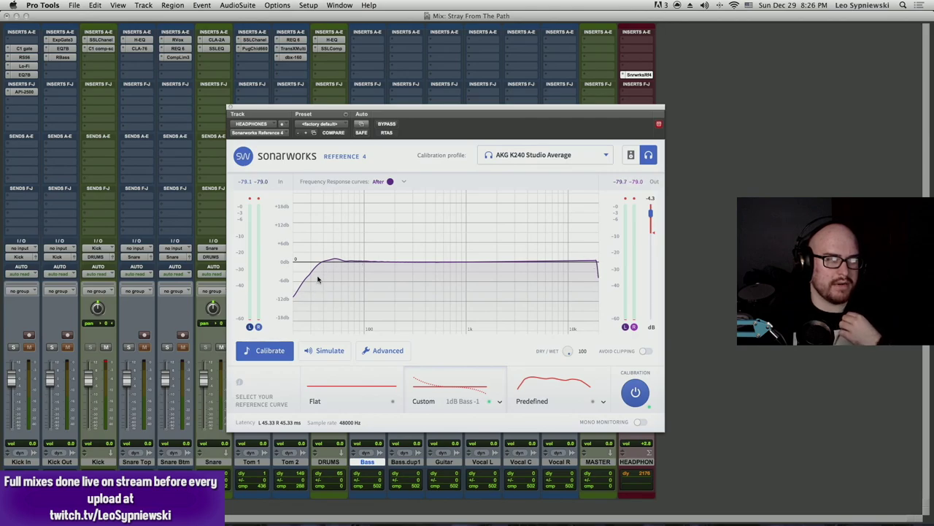
# Compare the Flat reference curve with the Custom 1dB Bass -1 curve by alternating between them, ending on Custom
pyautogui.click(363, 395)
pyautogui.click(426, 388)
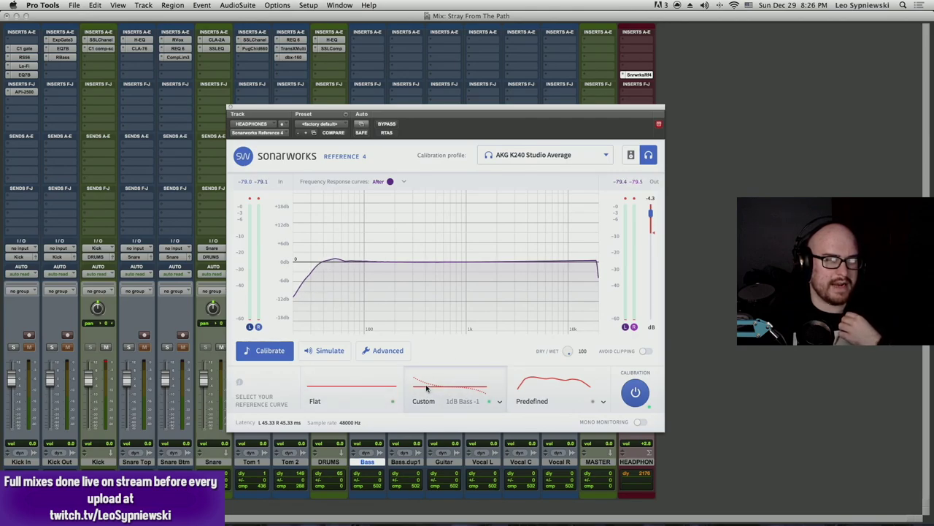
pyautogui.click(355, 390)
pyautogui.click(427, 387)
pyautogui.click(369, 387)
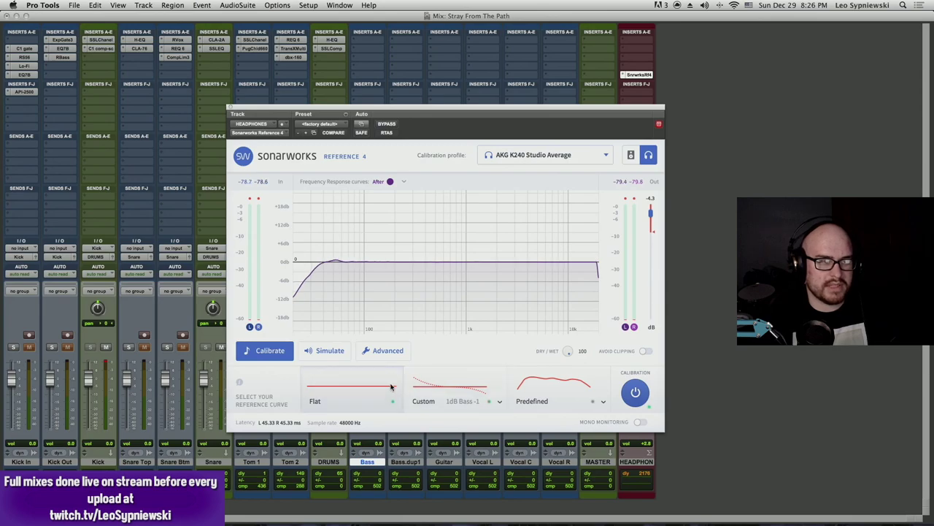
pyautogui.click(456, 377)
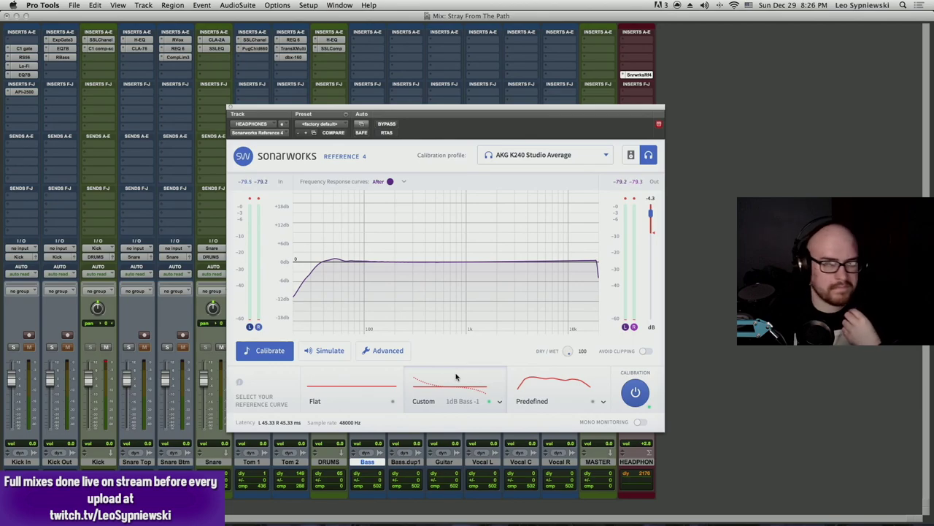
# Show the Before and Correction curves again together with the After curve
pyautogui.click(404, 182)
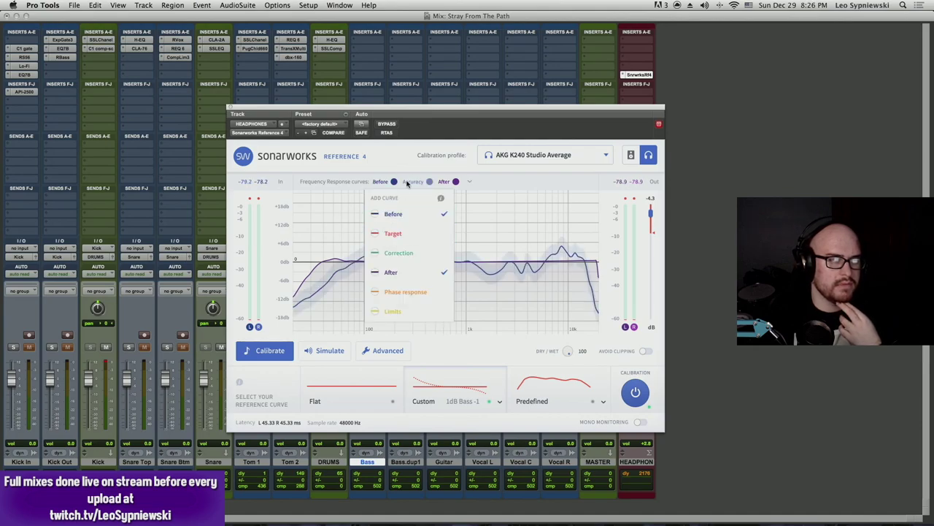
pyautogui.click(409, 254)
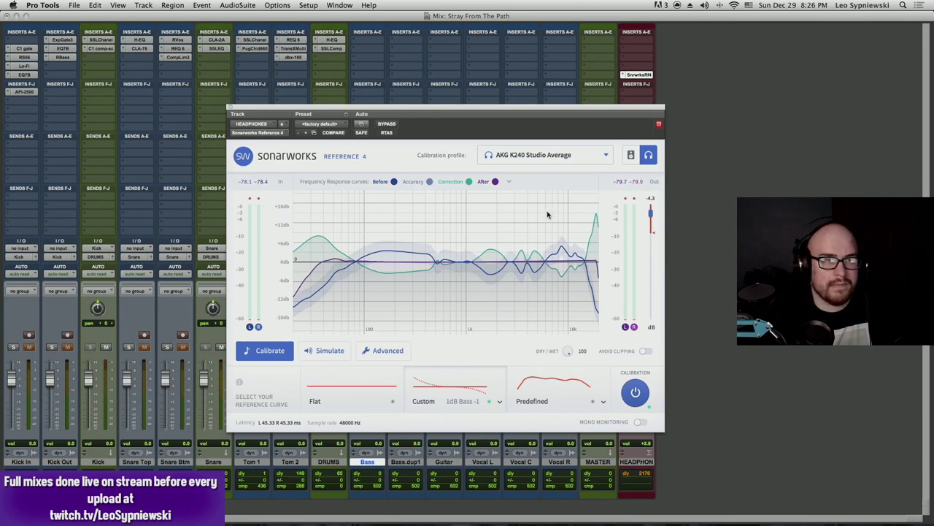
pyautogui.moveTo(562, 523)
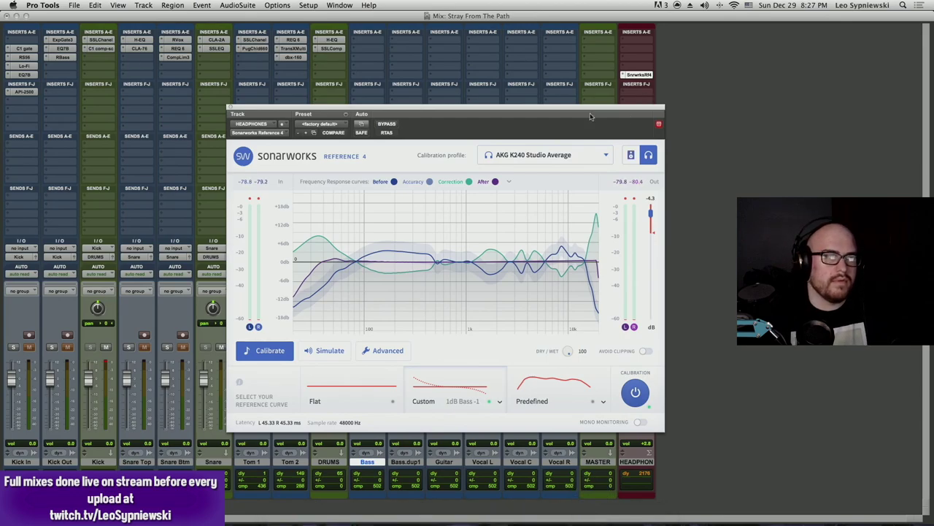
# Close and reopen the Sonarworks plug-in on the HEADPHONES track, and move its window clear of that track's inserts
pyautogui.click(231, 109)
pyautogui.click(637, 75)
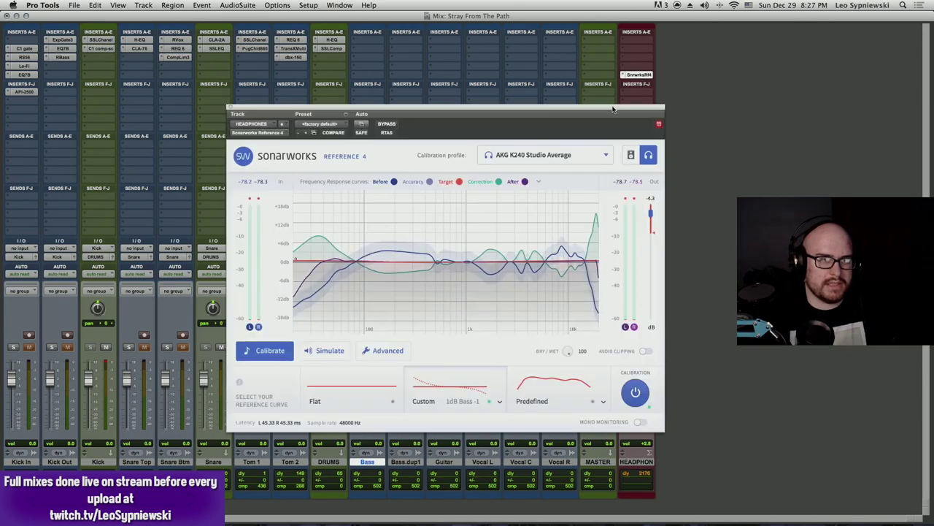
pyautogui.moveTo(654, 109); pyautogui.dragTo(502, 55)
# Insert the multichannel API-560 (stereo) equalizer in the first insert slot of the HEADPHONES track
pyautogui.click(635, 40)
pyautogui.moveTo(671, 79)
pyautogui.moveTo(745, 117)
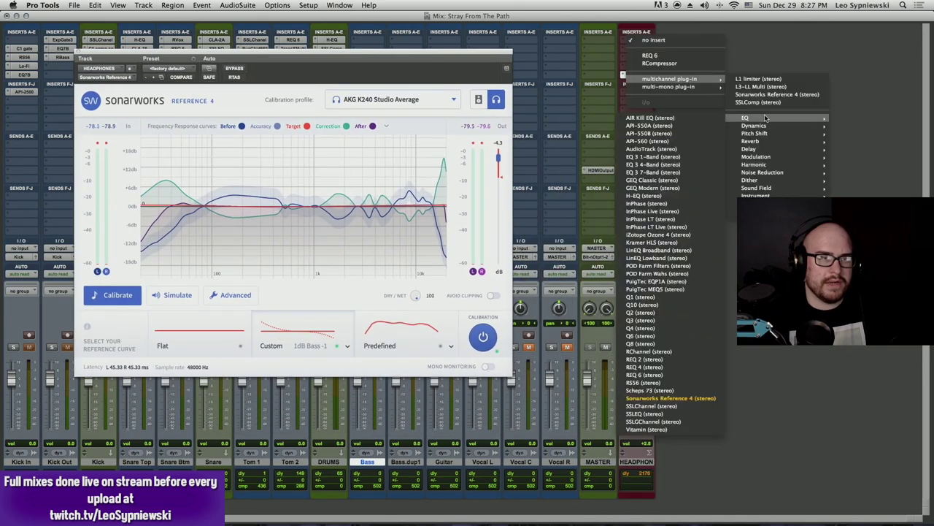
pyautogui.click(649, 141)
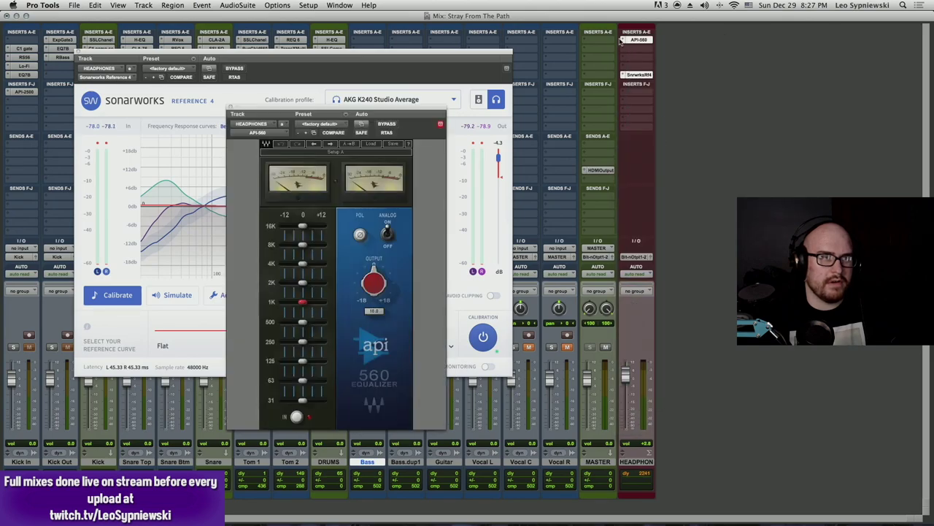
# Replace the API-560 with the GEQ Modern (stereo) equalizer and place its window beside the Sonarworks graph
pyautogui.click(624, 40)
pyautogui.moveTo(664, 40)
pyautogui.moveTo(741, 79)
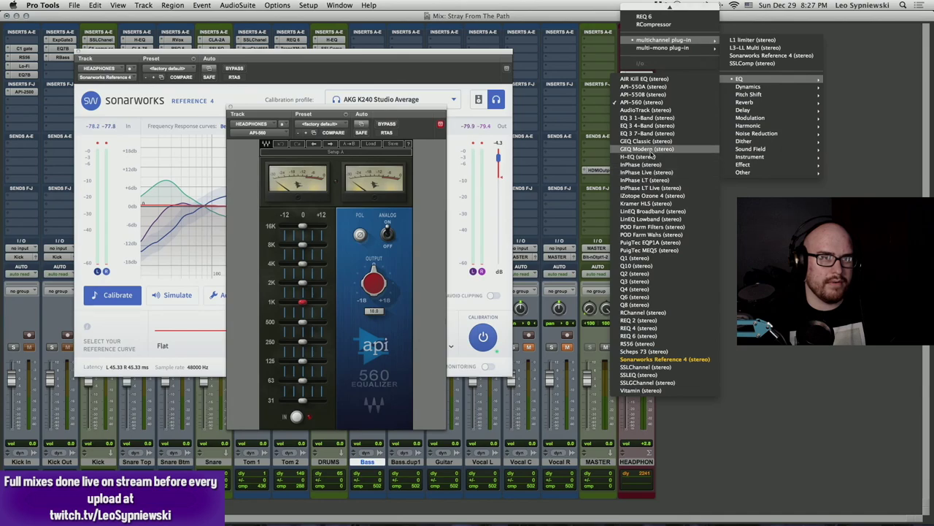
pyautogui.click(652, 150)
pyautogui.moveTo(423, 109); pyautogui.dragTo(645, 59)
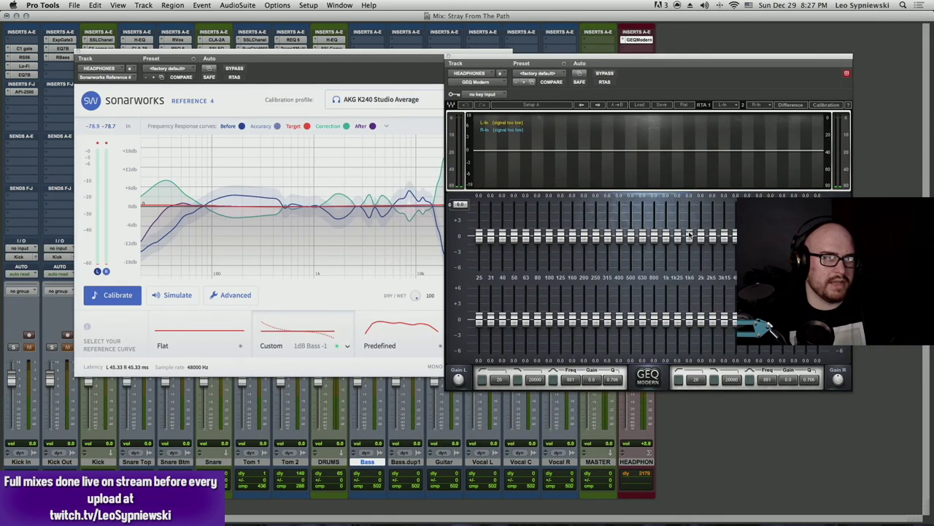
# Imitate the Sonarworks correction curve on GEQ Modern by boosting 1k6 to 2k5 by about 2 dB and raising the highest bands
pyautogui.moveTo(690, 236); pyautogui.dragTo(747, 222)
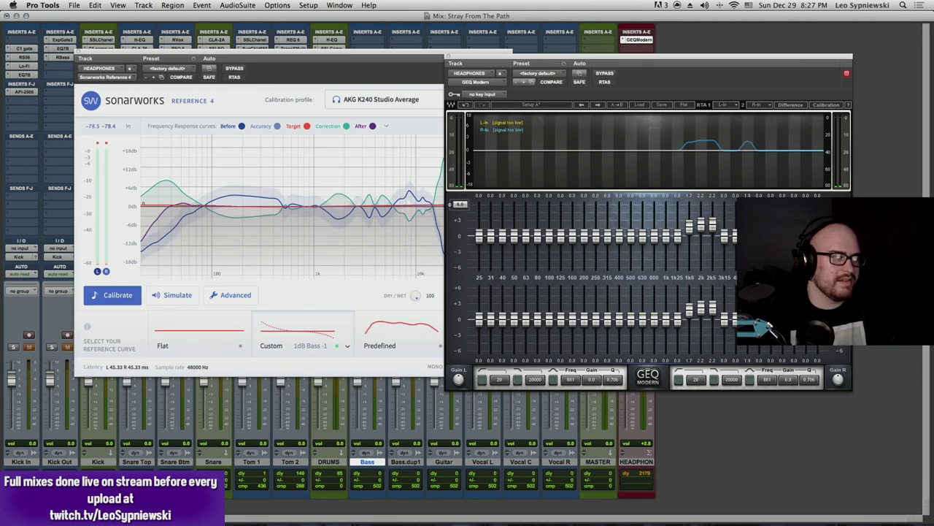
pyautogui.moveTo(805, 236); pyautogui.dragTo(817, 204)
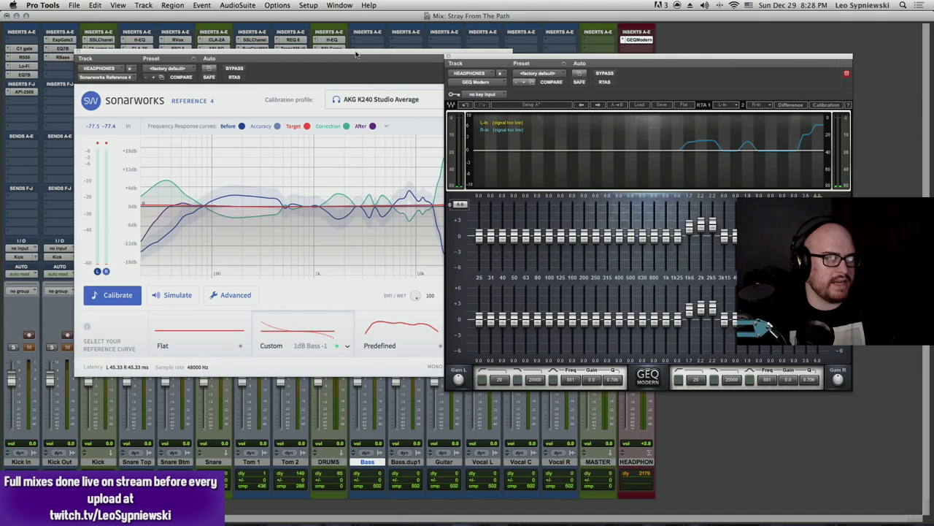
pyautogui.moveTo(403, 53); pyautogui.dragTo(367, 64)
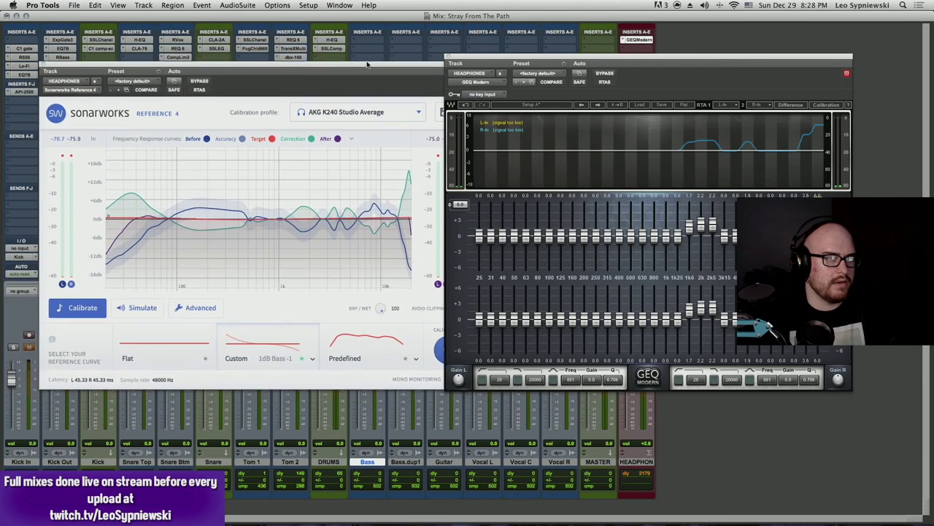
# Remove the GEQ Modern equalizer from the HEADPHONES track and move the Sonarworks window back over the mixer's middle channels
pyautogui.click(451, 57)
pyautogui.click(625, 40)
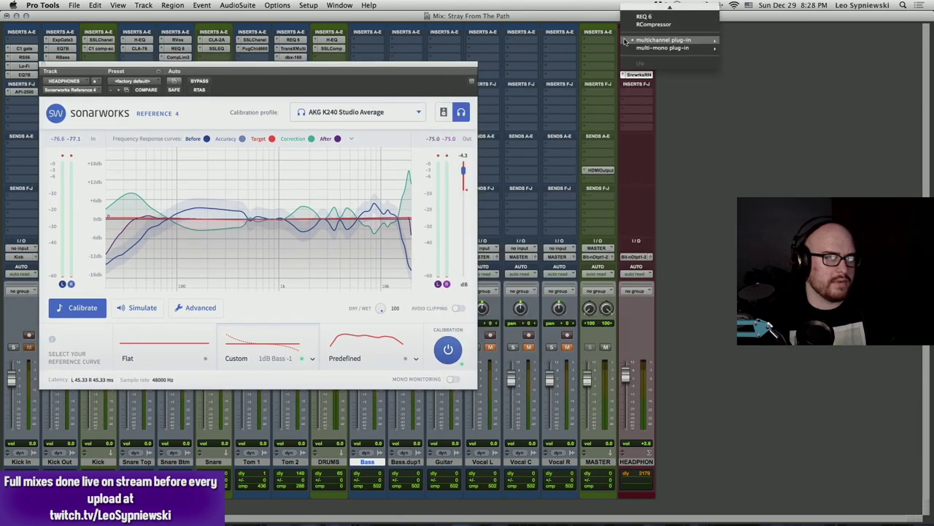
pyautogui.press('Escape')
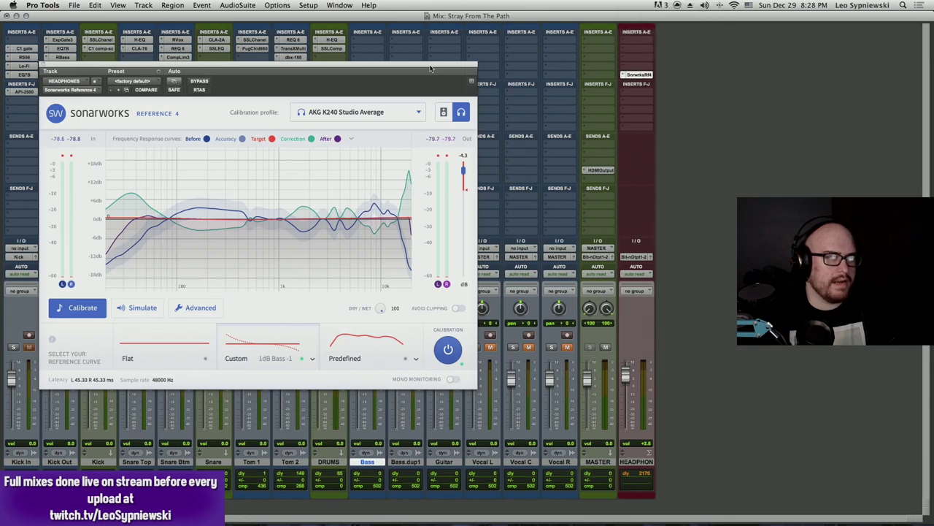
pyautogui.moveTo(431, 68); pyautogui.dragTo(535, 89)
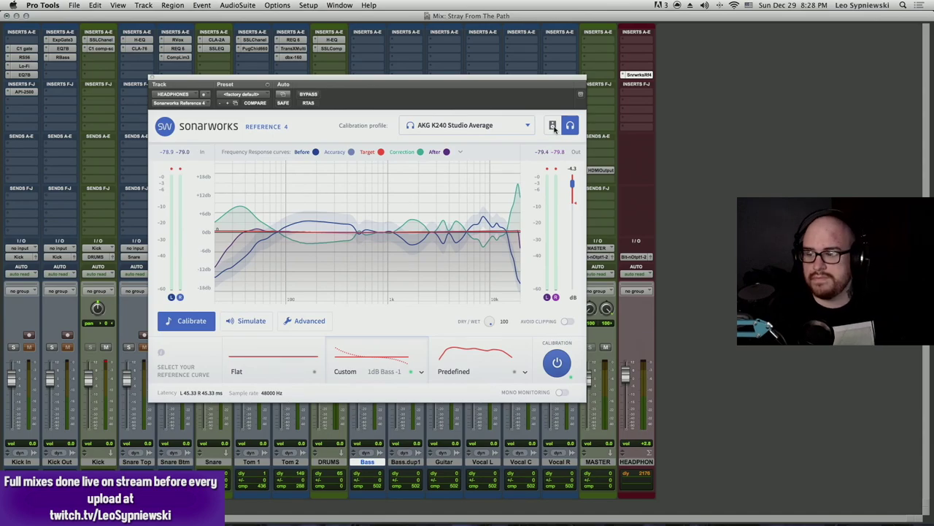
pyautogui.moveTo(365, 78); pyautogui.dragTo(664, 56)
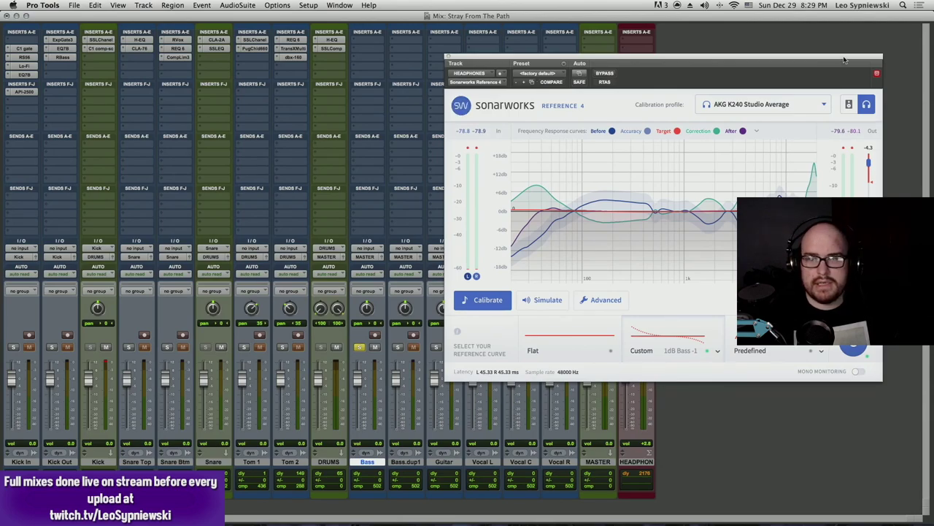
pyautogui.moveTo(846, 60); pyautogui.dragTo(540, 67)
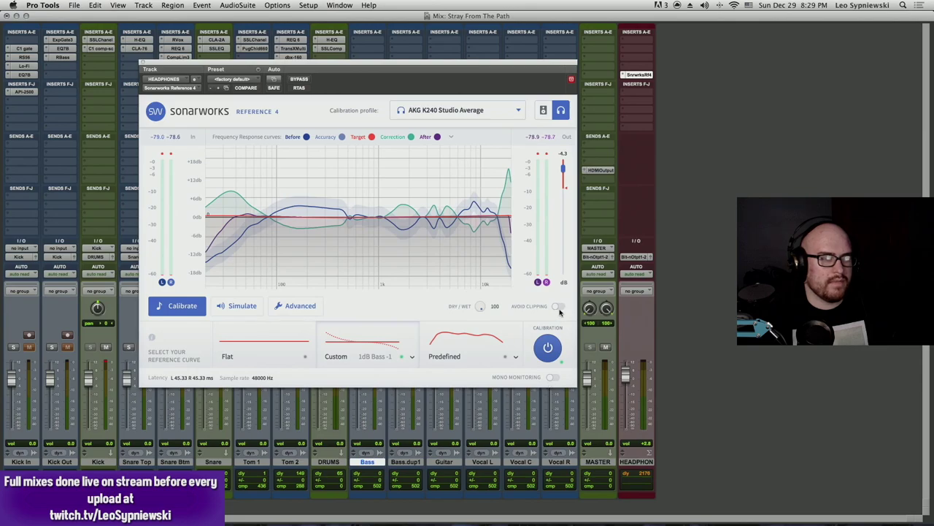
# Compare the mix in mono and stereo by toggling Sonarworks mono monitoring during playback, leave it off and close the plug-in window
pyautogui.click(553, 378)
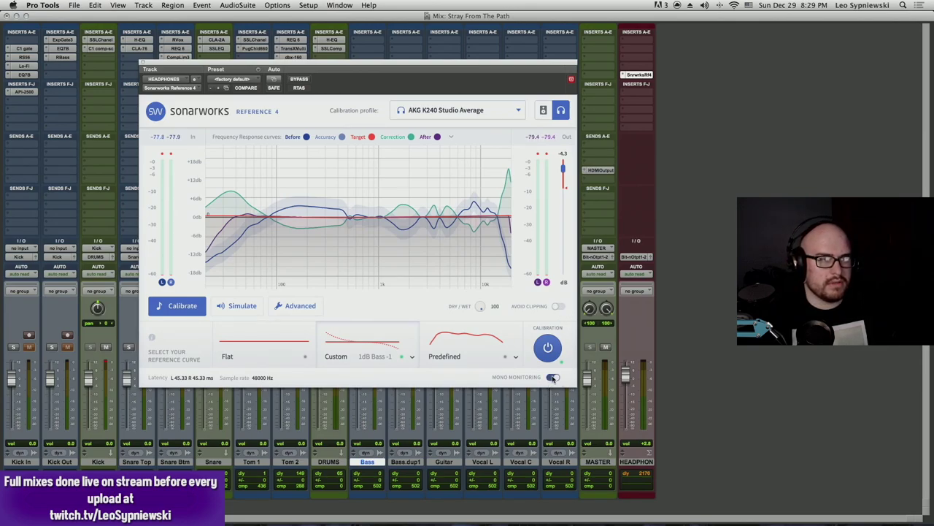
pyautogui.click(553, 377)
pyautogui.click(553, 377)
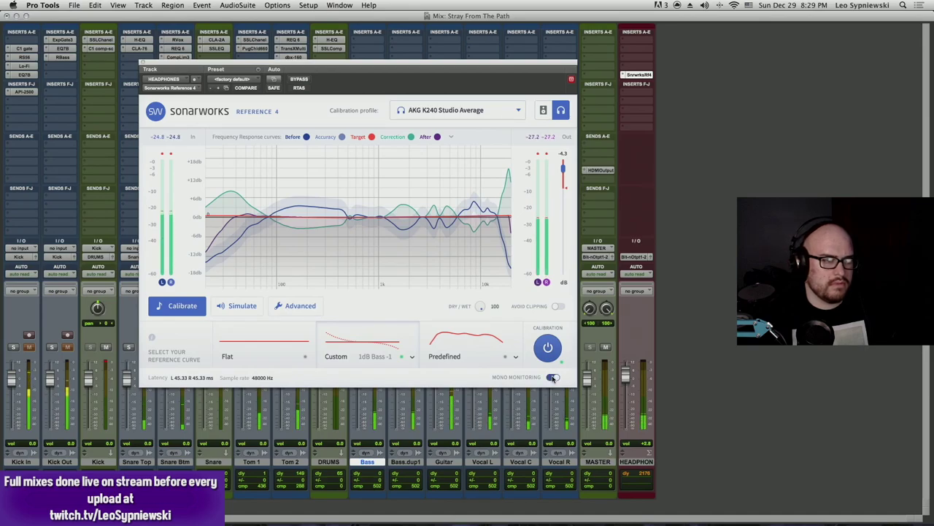
pyautogui.click(553, 377)
pyautogui.click(553, 377)
pyautogui.click(553, 378)
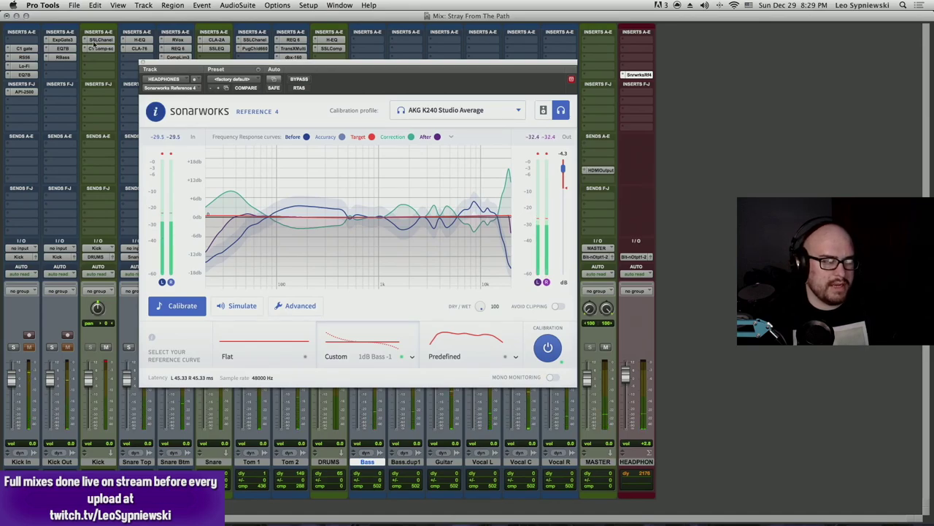
pyautogui.click(144, 64)
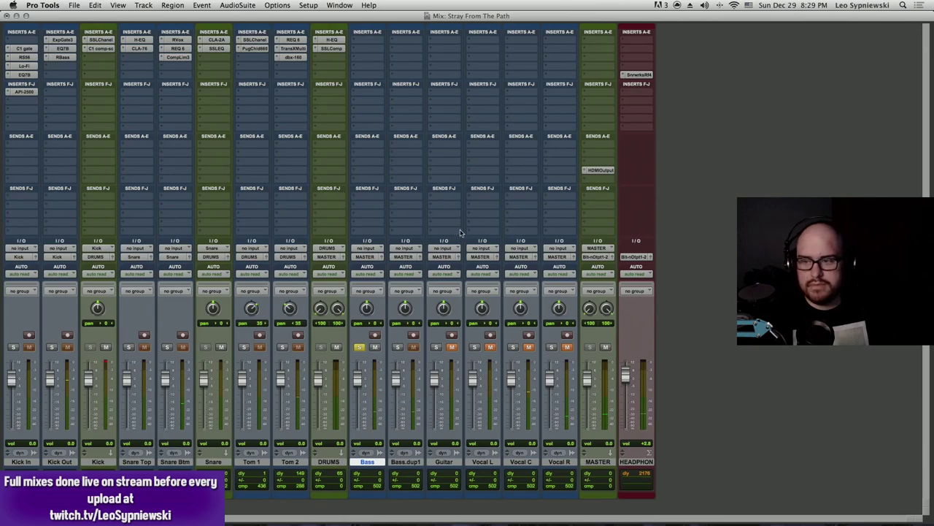